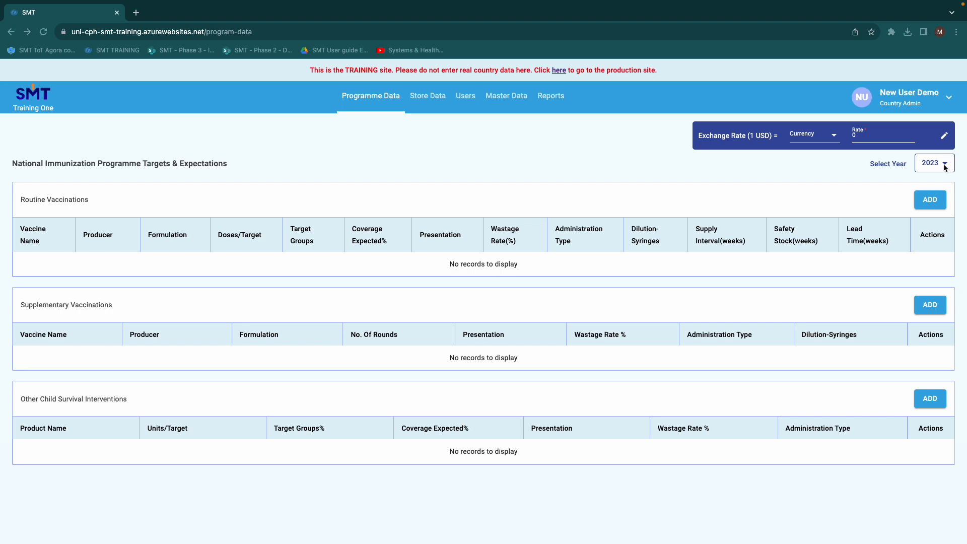
Step: Set the year for the national immunization programme targets to 2024
left_click(946, 166)
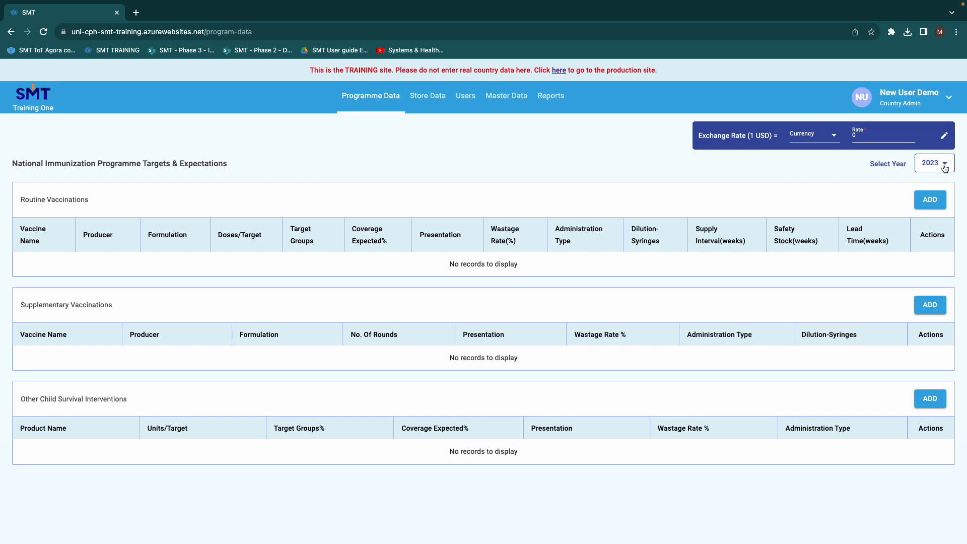
left_click(946, 166)
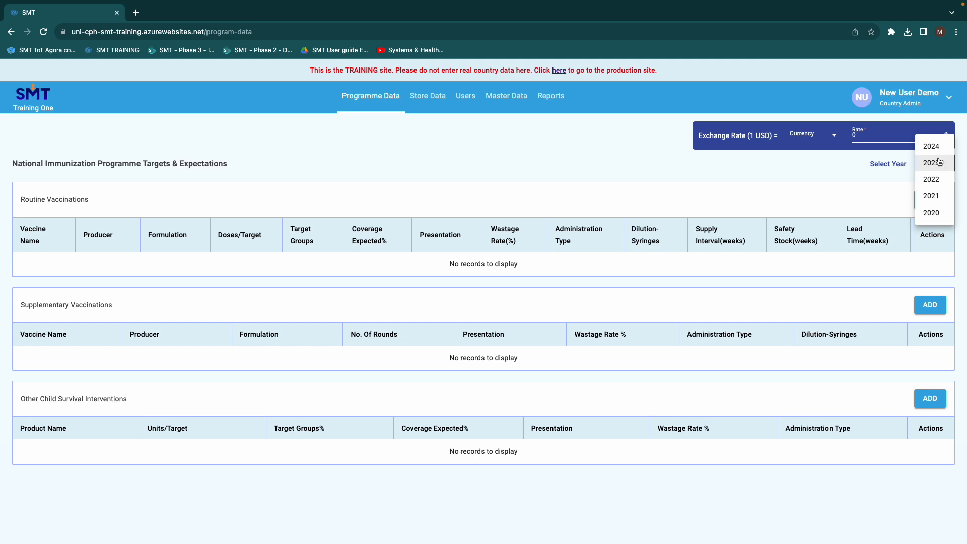
left_click(939, 147)
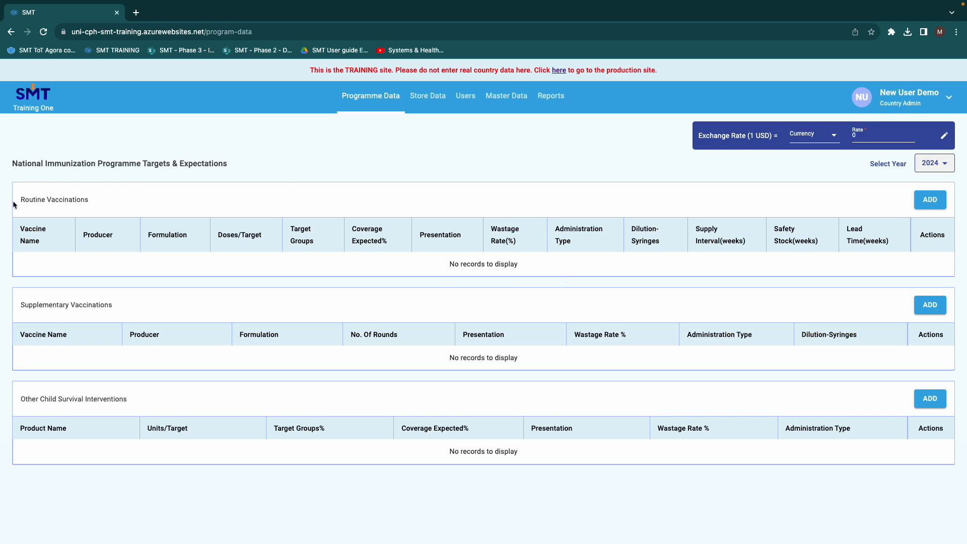
Step: Start a new routine vaccination for BCG from Japan BCG Laboratory with formulation "Lyophilised : reconstituted with excipient diluent"
left_click_drag(20, 199, 95, 207)
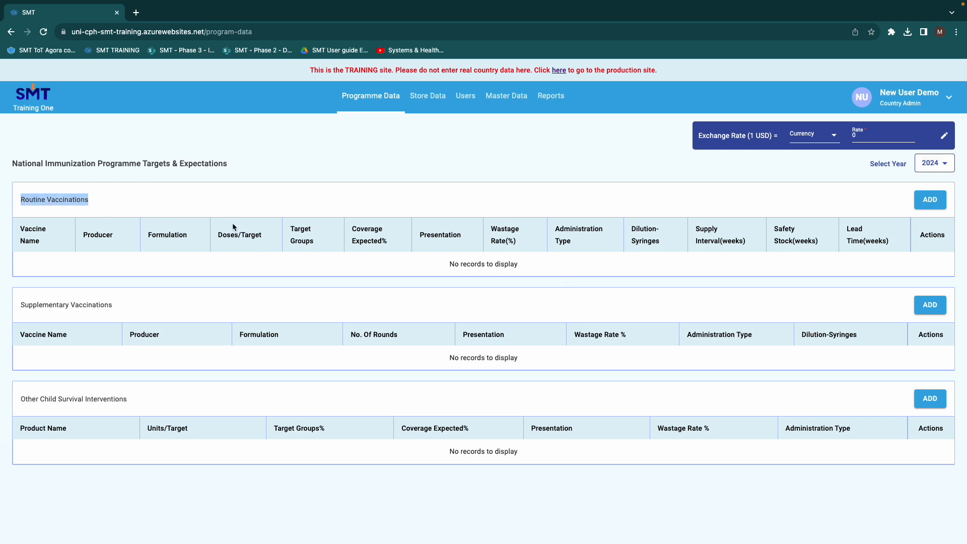
left_click(930, 200)
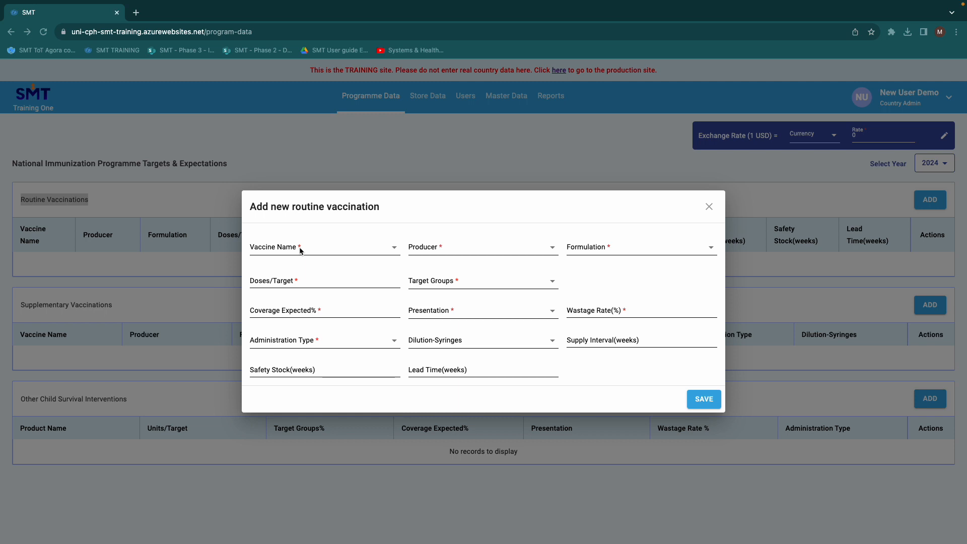
left_click(370, 253)
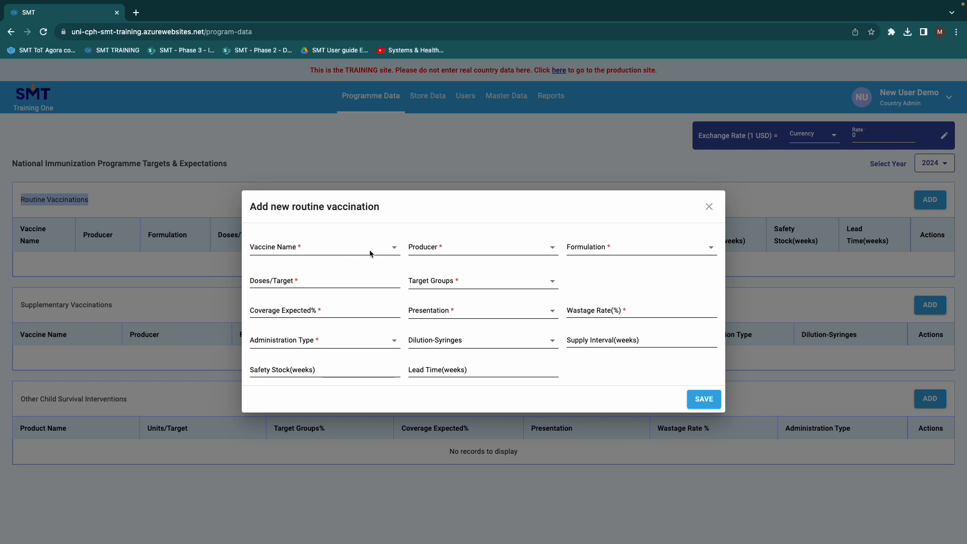
left_click(307, 254)
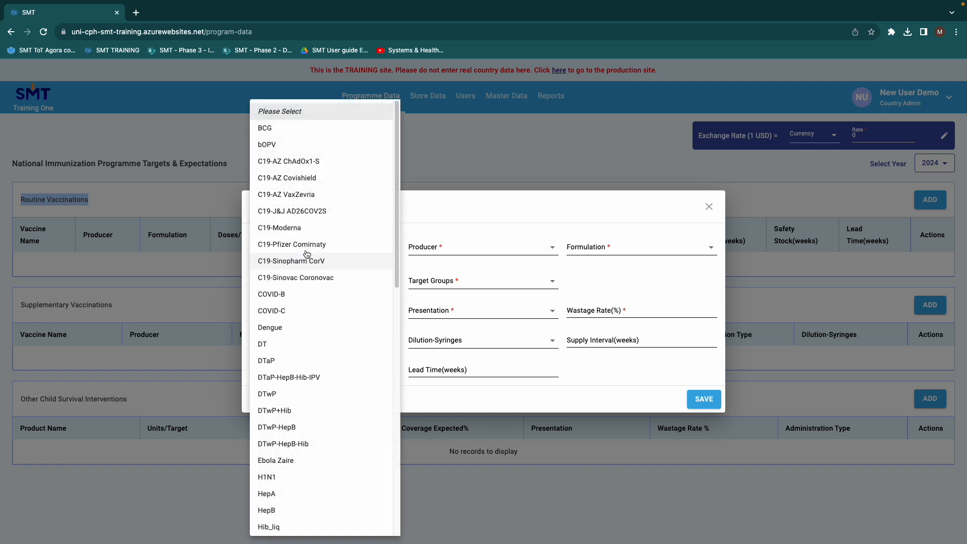
left_click(305, 129)
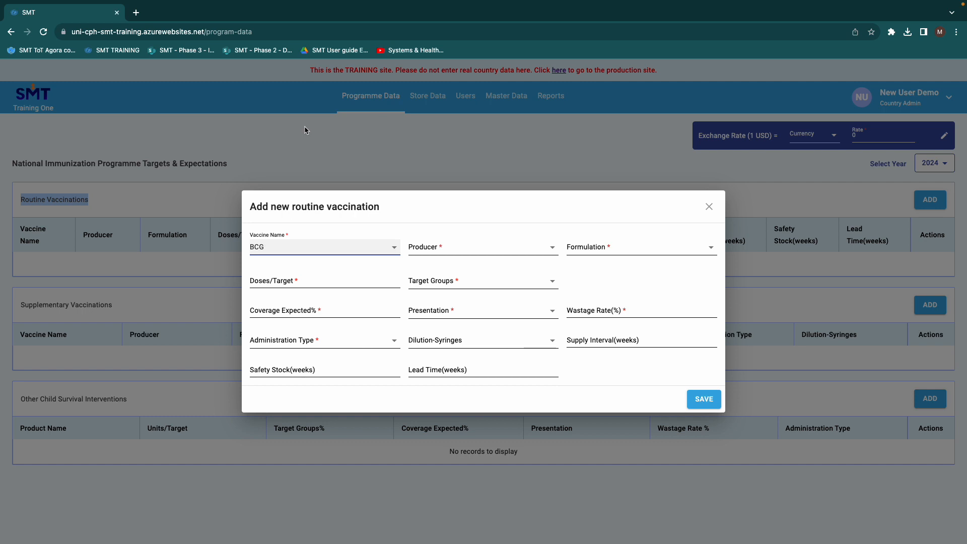
left_click(453, 248)
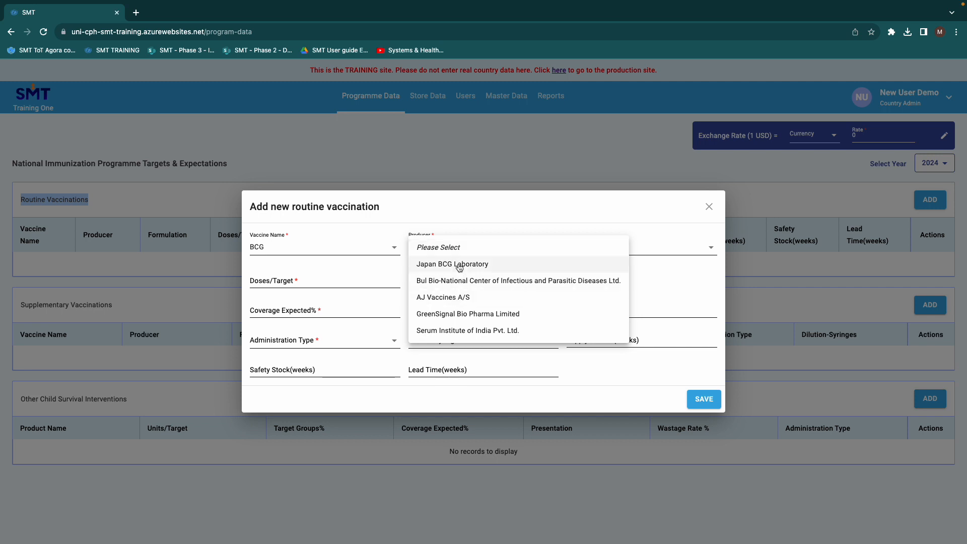
left_click(456, 264)
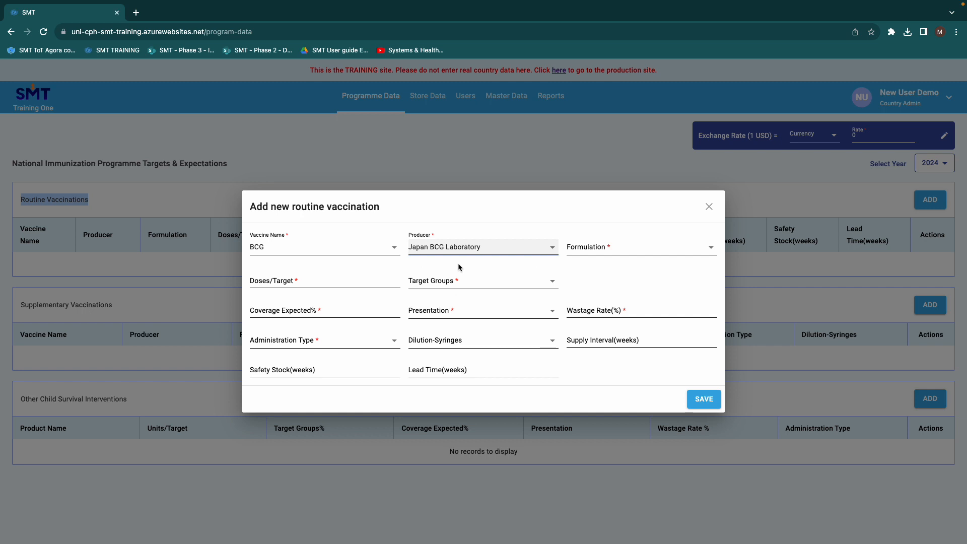
left_click(613, 252)
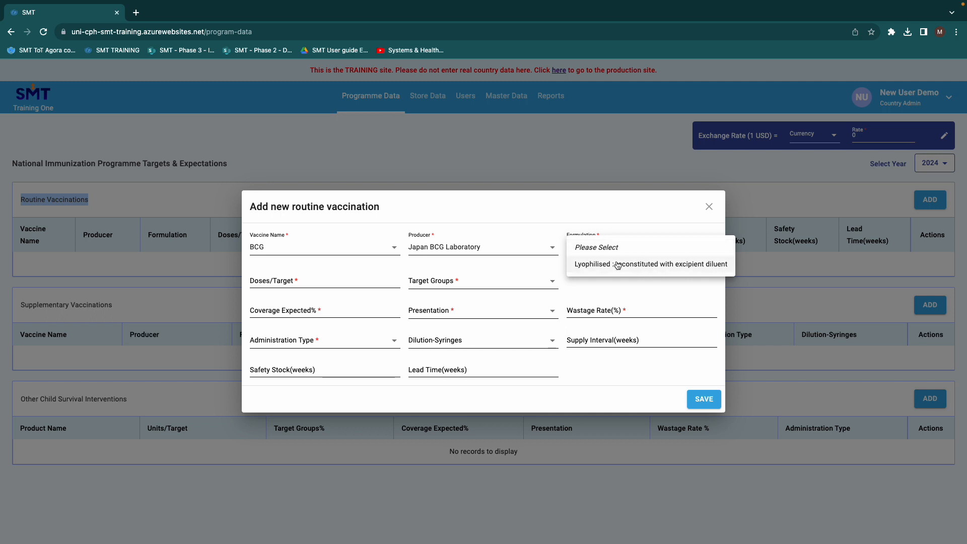
left_click(617, 266)
Step: Set the routine vaccination's doses per target to 1, target group to Live Births and expected coverage to 95%
left_click(313, 284)
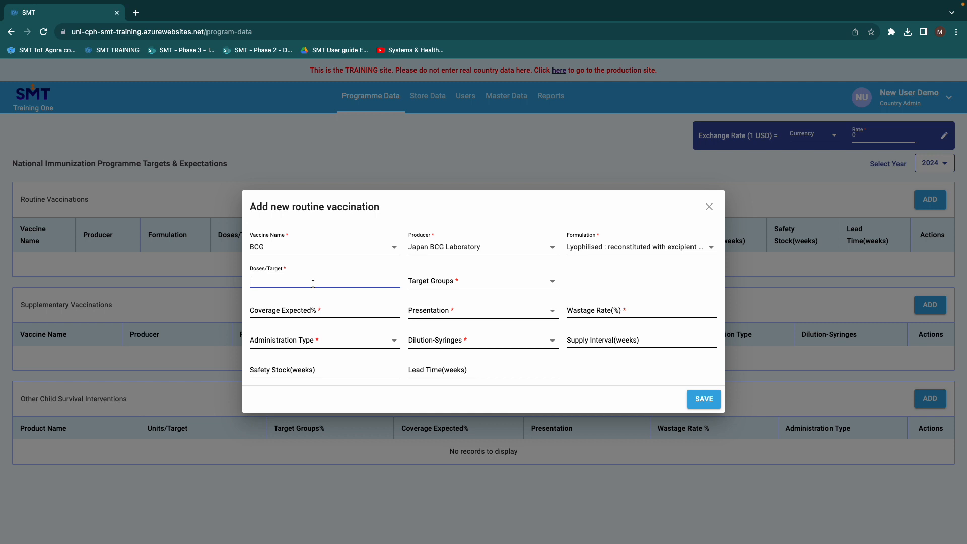
type("1")
left_click(460, 287)
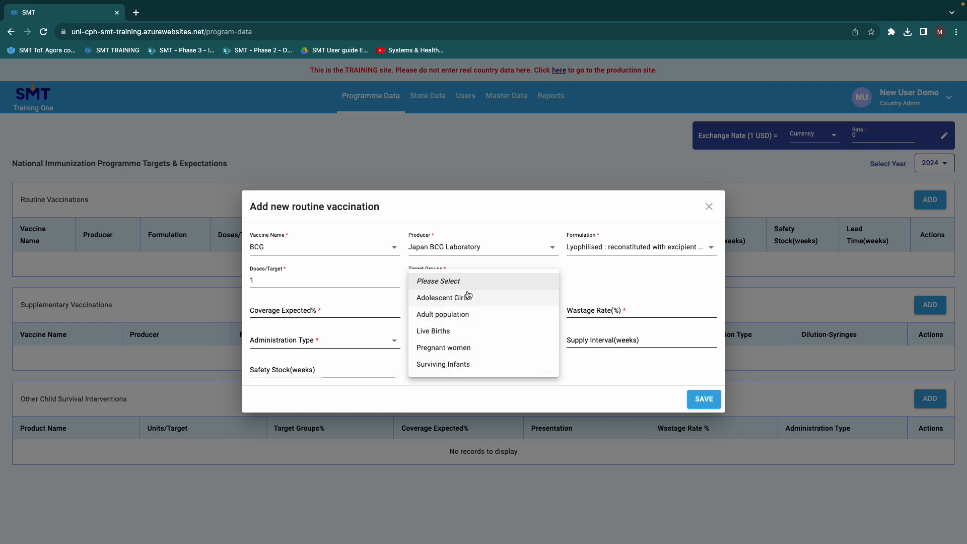
left_click(449, 333)
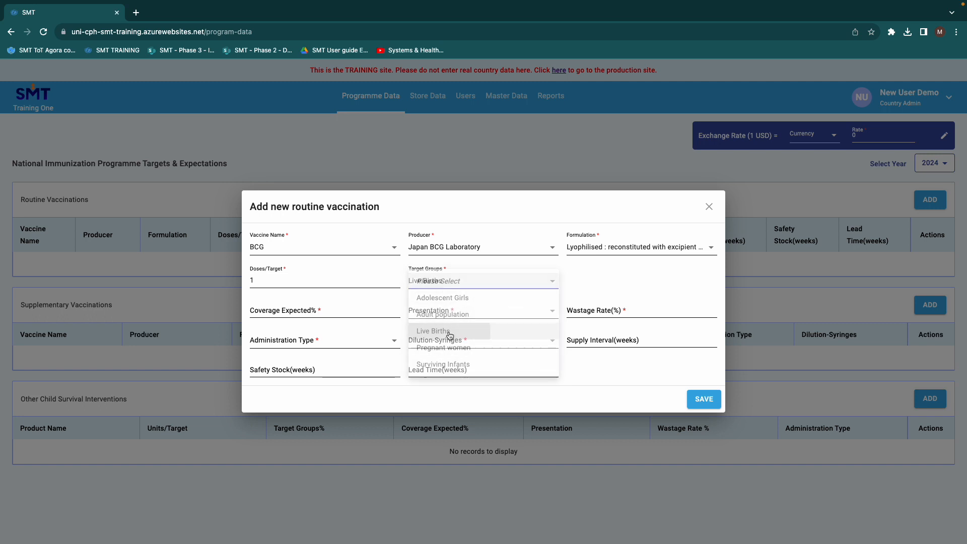
left_click(347, 311)
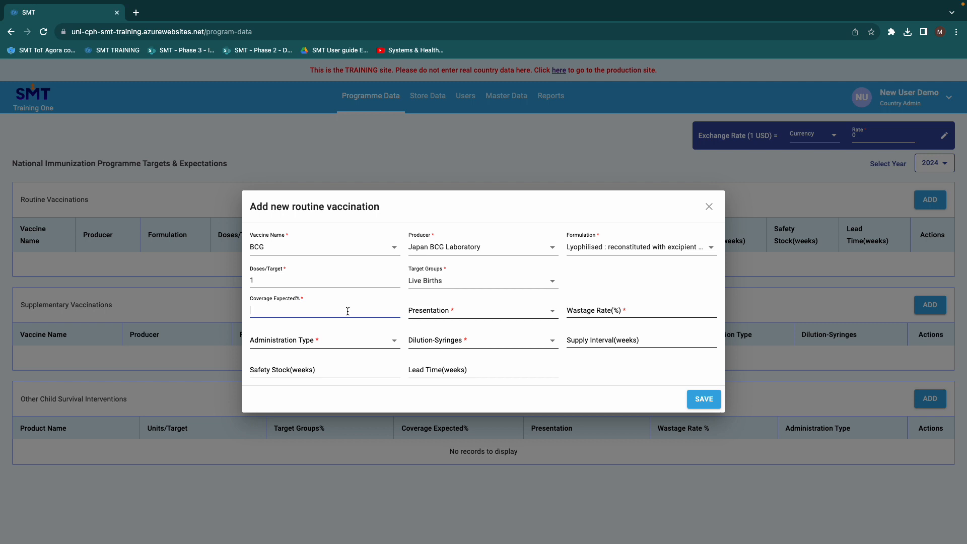
type("95")
Step: Set the BCG routine vaccination's presentation to 20 and its wastage rate to 15%
left_click(466, 312)
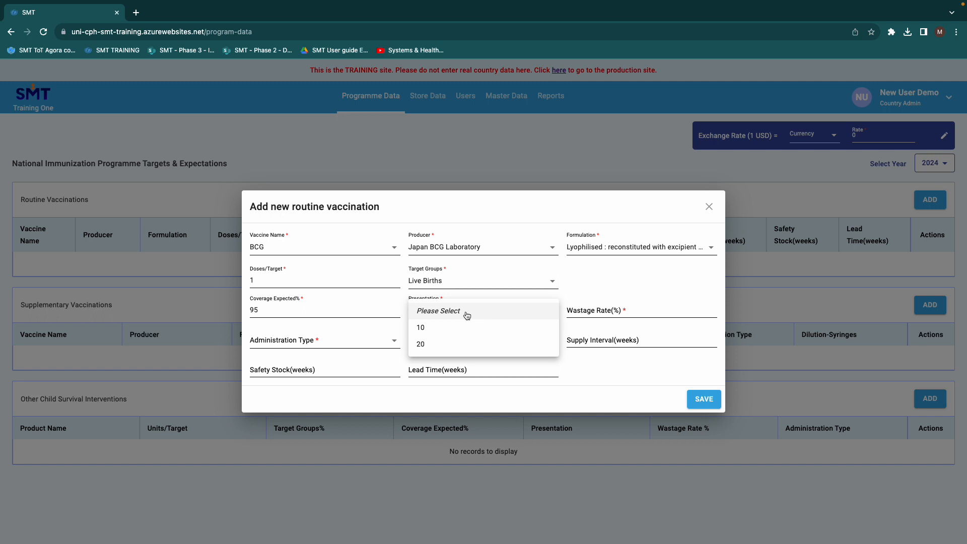
left_click(420, 345)
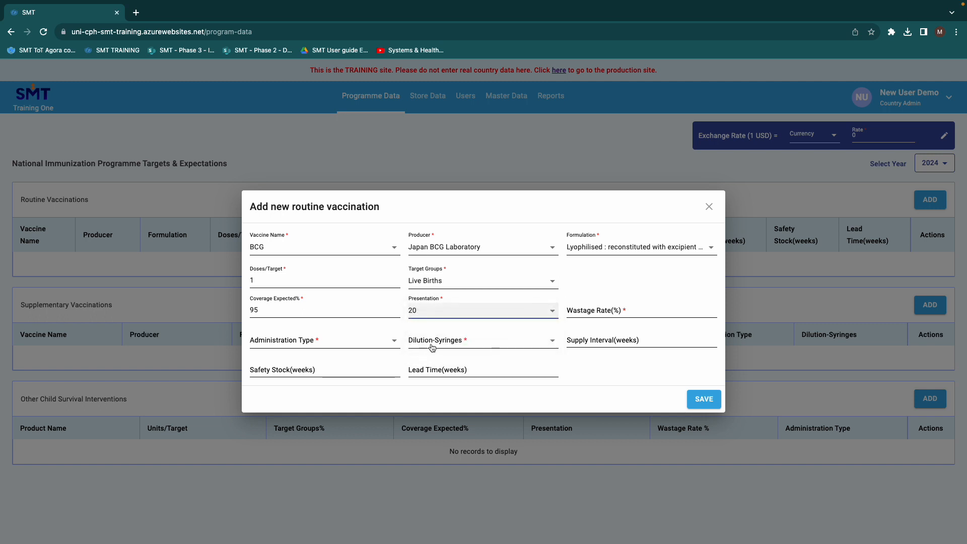
left_click(582, 310)
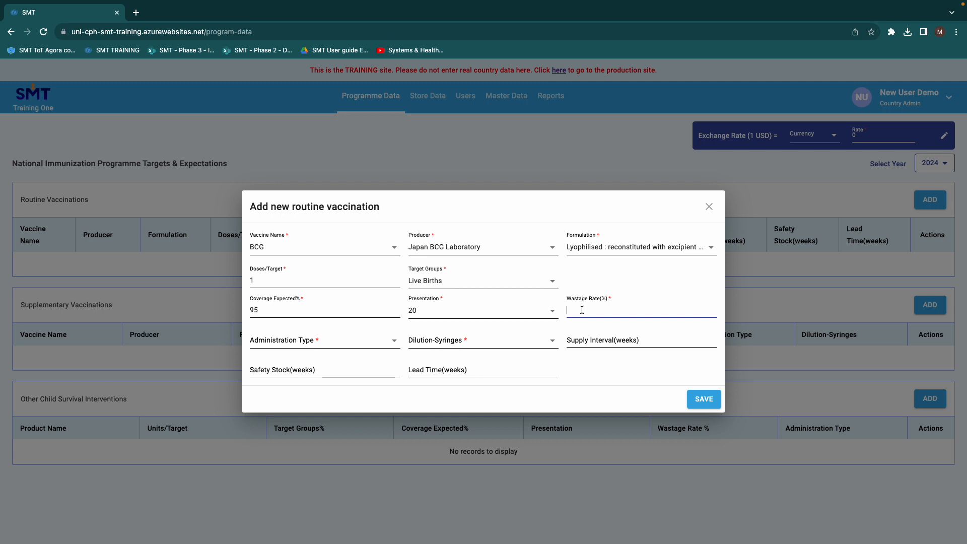
type("15")
Step: Choose administration type ADS_0.05ml and dilution syringe RUPF_Sdilution_2ml for the BCG vaccination, and save the record
left_click(311, 345)
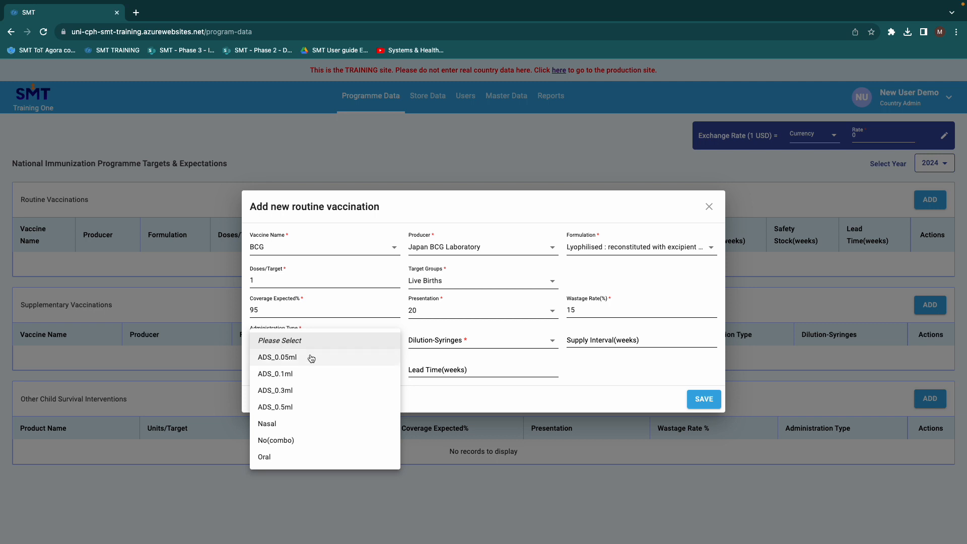
left_click(311, 358)
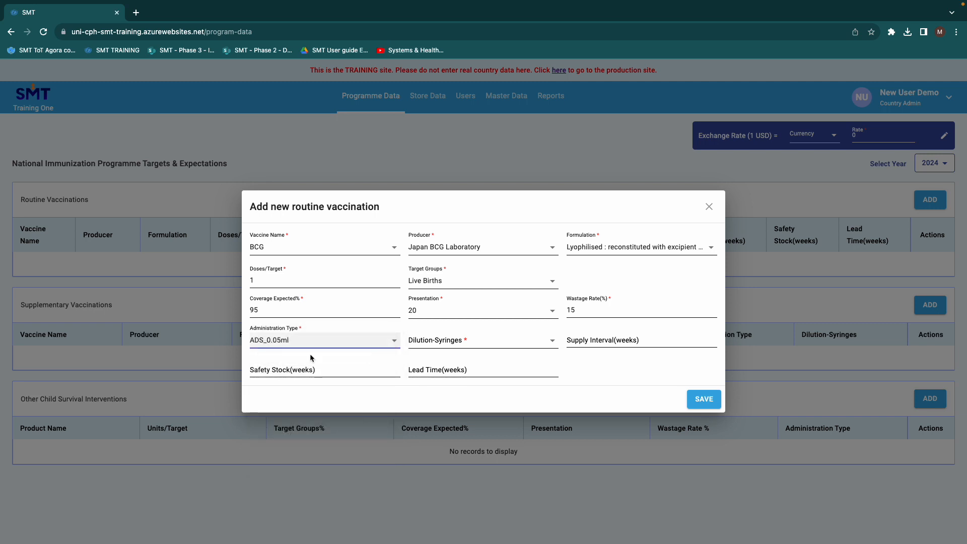
left_click(490, 347)
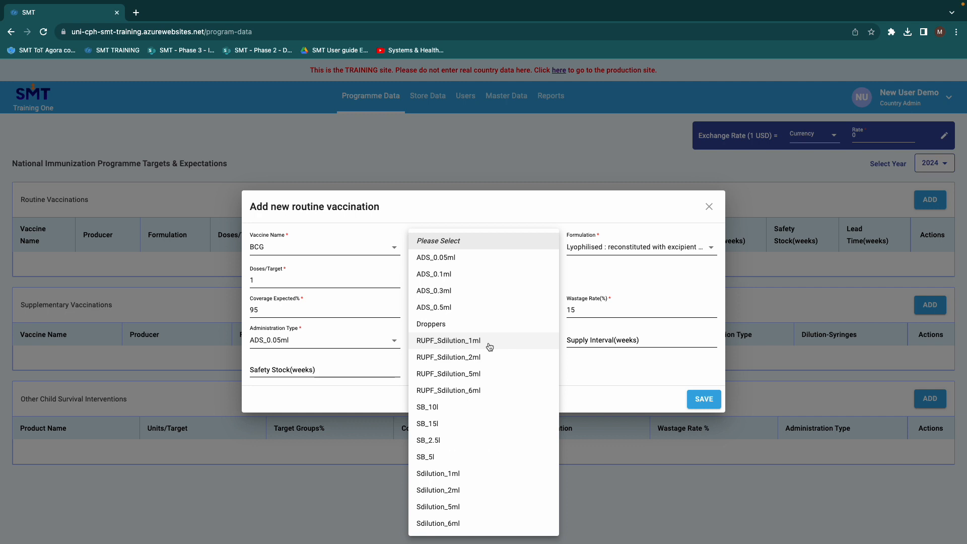
left_click(465, 357)
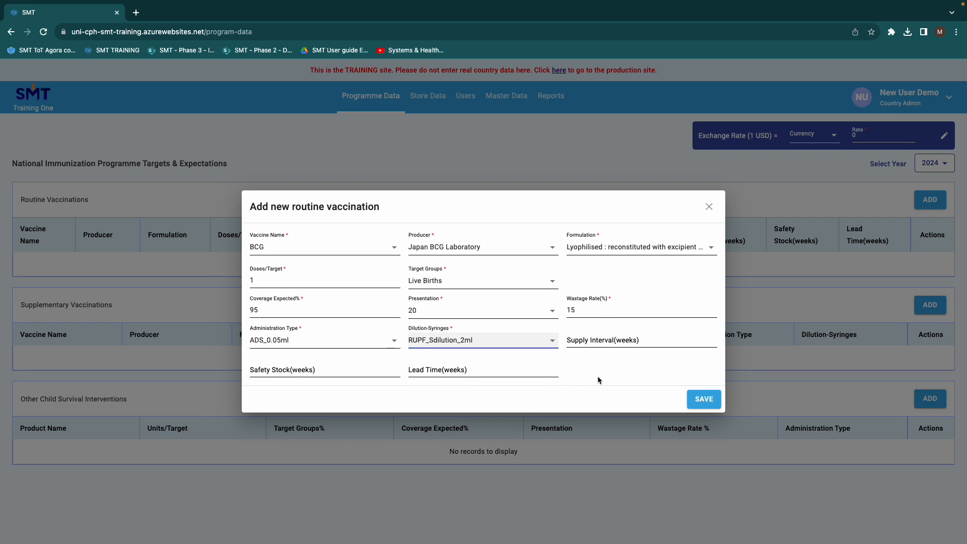
left_click(705, 403)
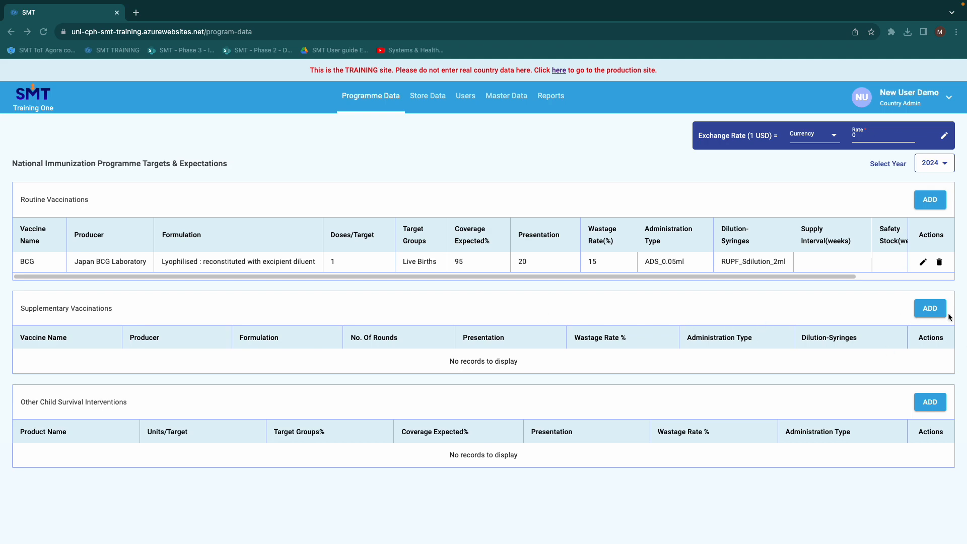
Step: Start a new supplementary vaccination for bOPV from Sanofi Pasteur SA with formulation "Liquid: ready to use"
left_click(930, 309)
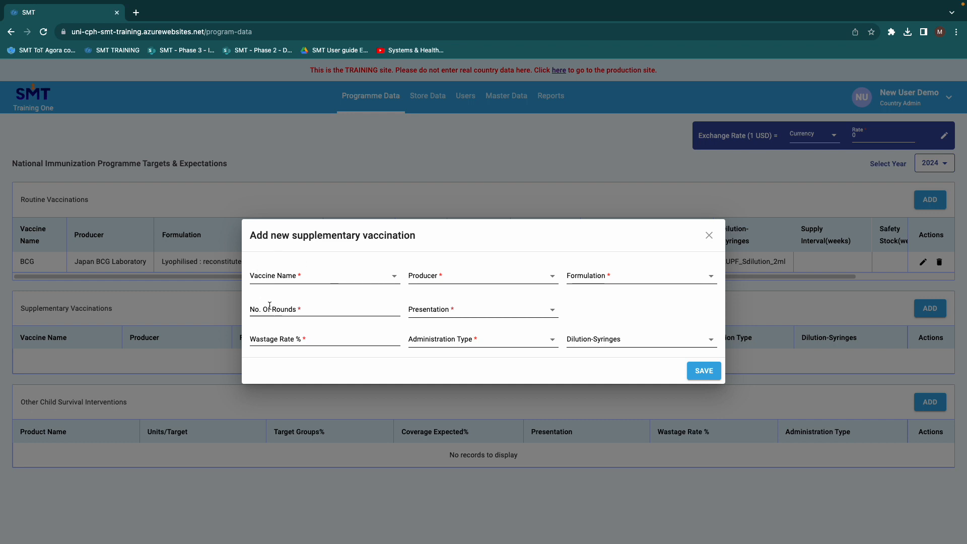
left_click(292, 280)
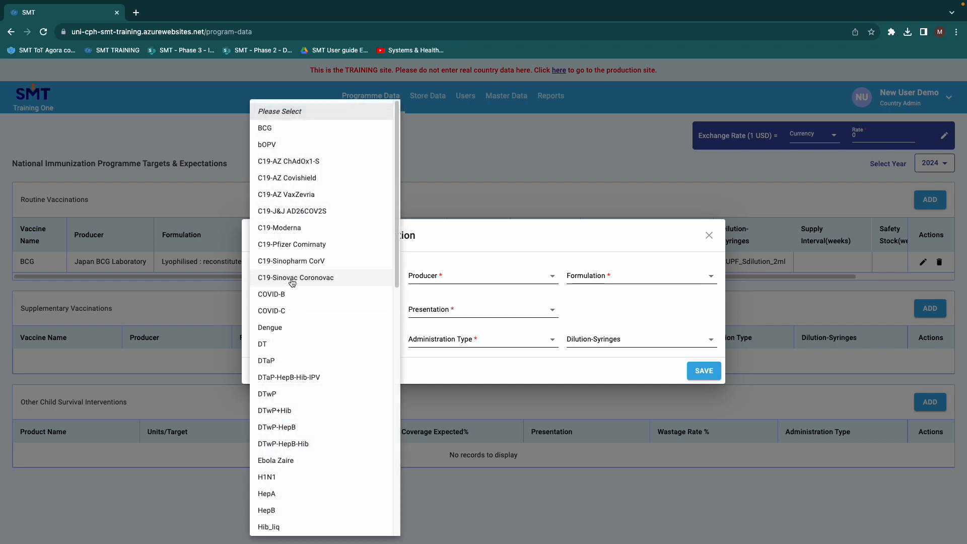
left_click(293, 146)
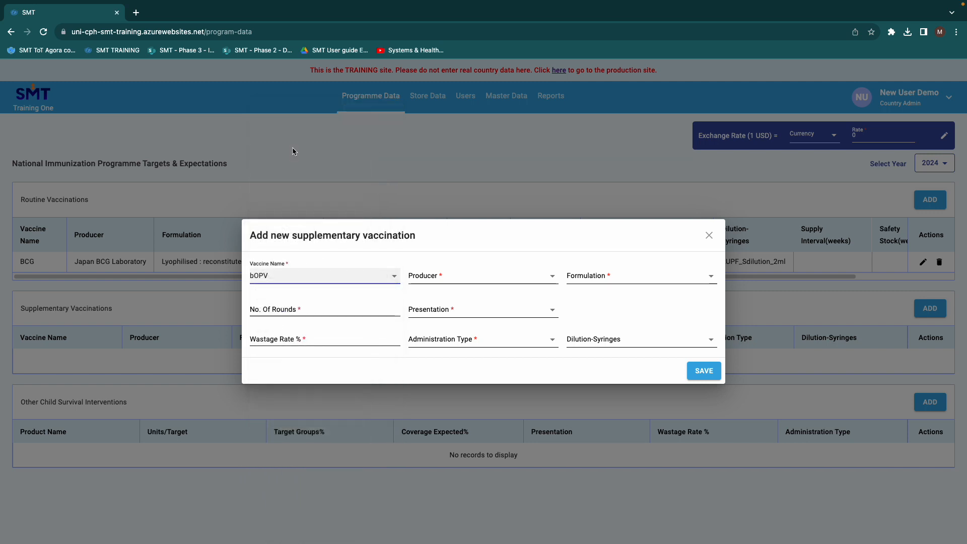
left_click(437, 277)
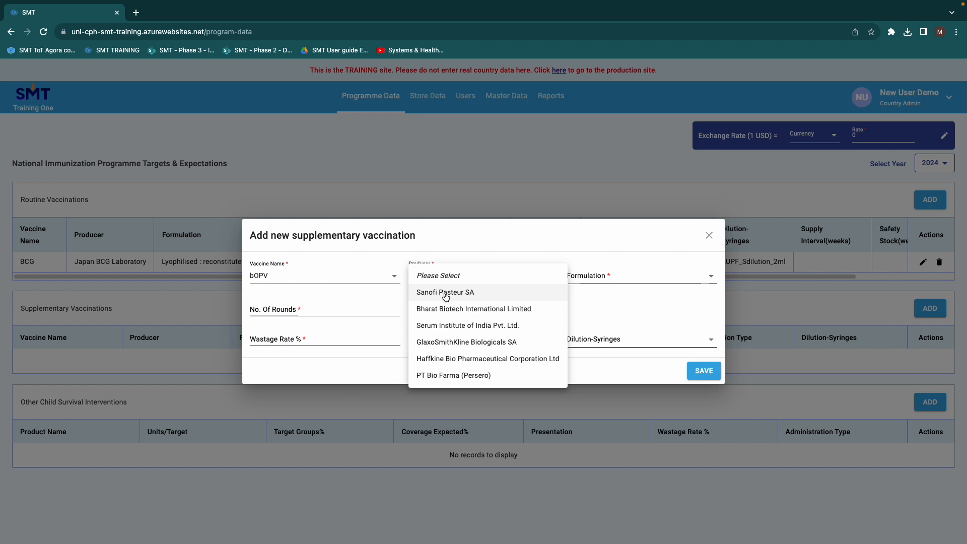
left_click(446, 296)
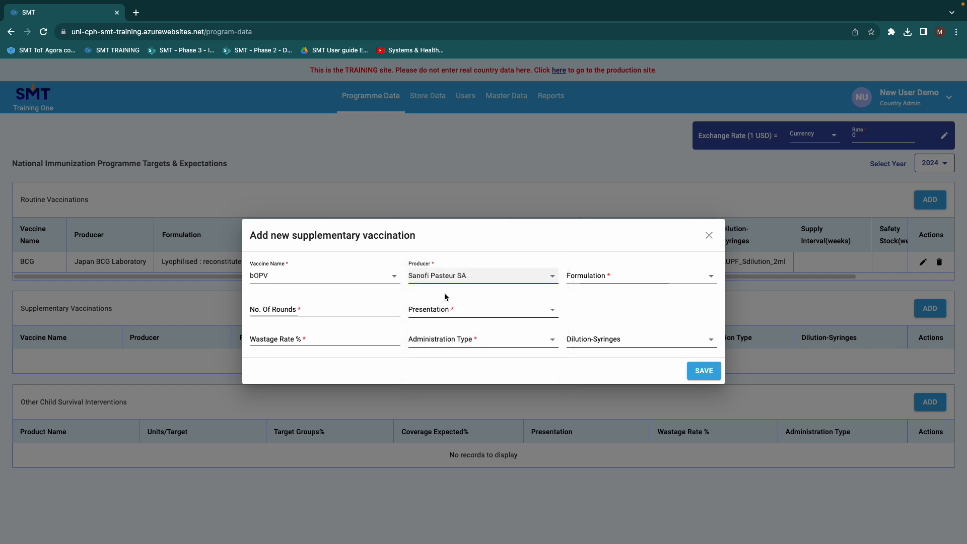
left_click(613, 279)
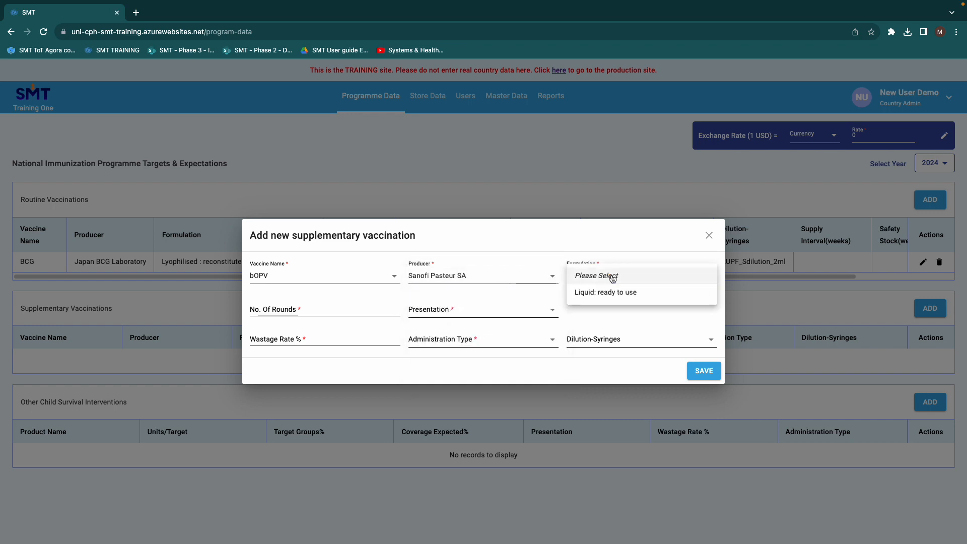
left_click(612, 292)
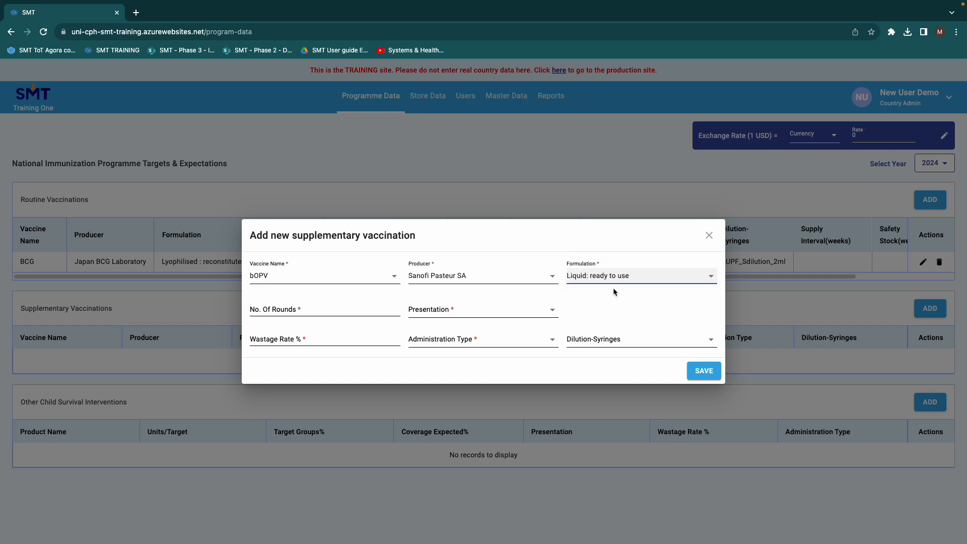
Step: Set the bOPV supplementary vaccination's number of rounds to 2 and its presentation to 20
left_click(300, 307)
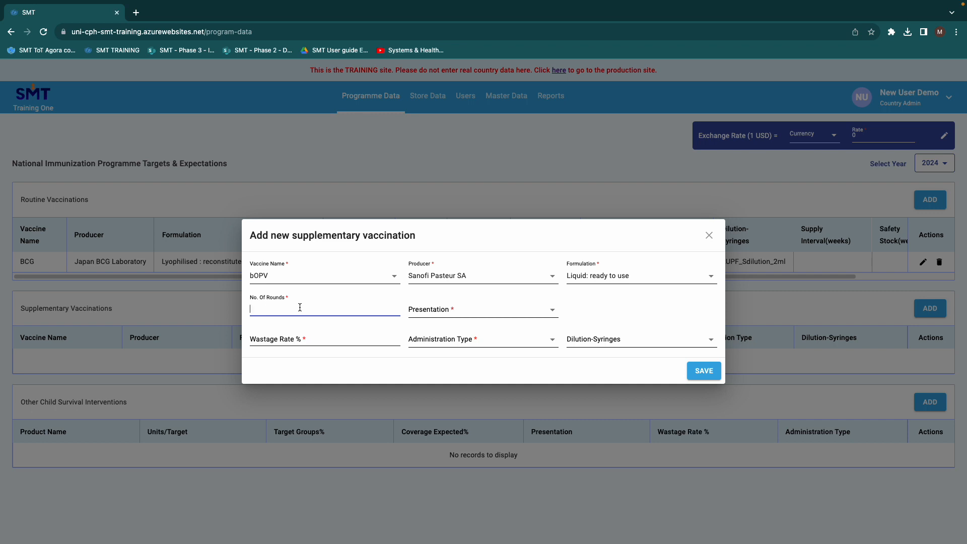
type("2")
left_click(493, 313)
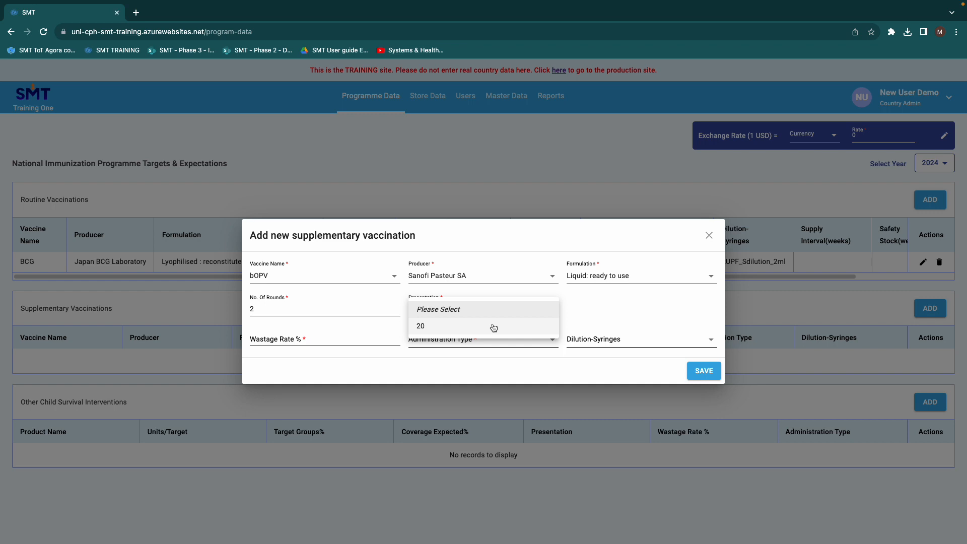
left_click(494, 327)
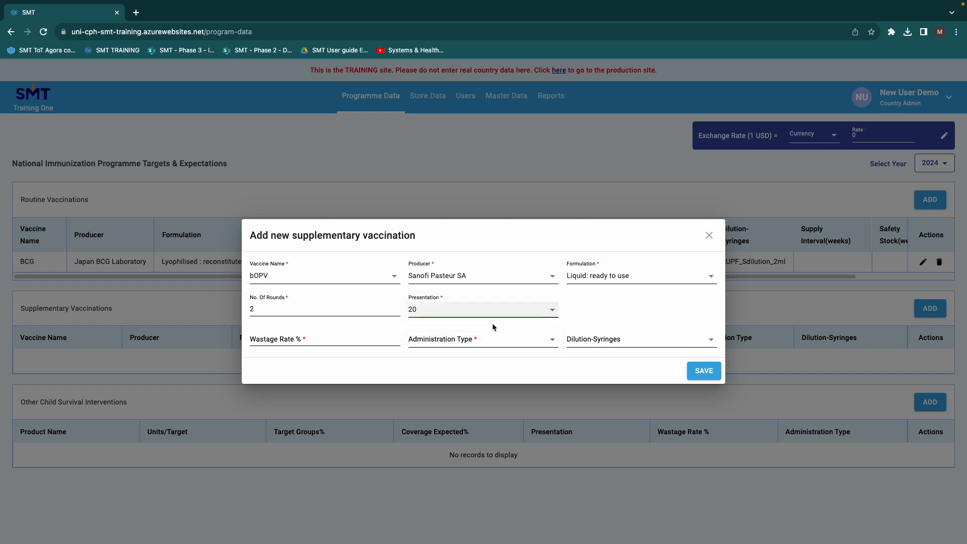
Step: Set the bOPV vaccination's wastage rate to 10% and administration type to Oral, and save the record
left_click(310, 337)
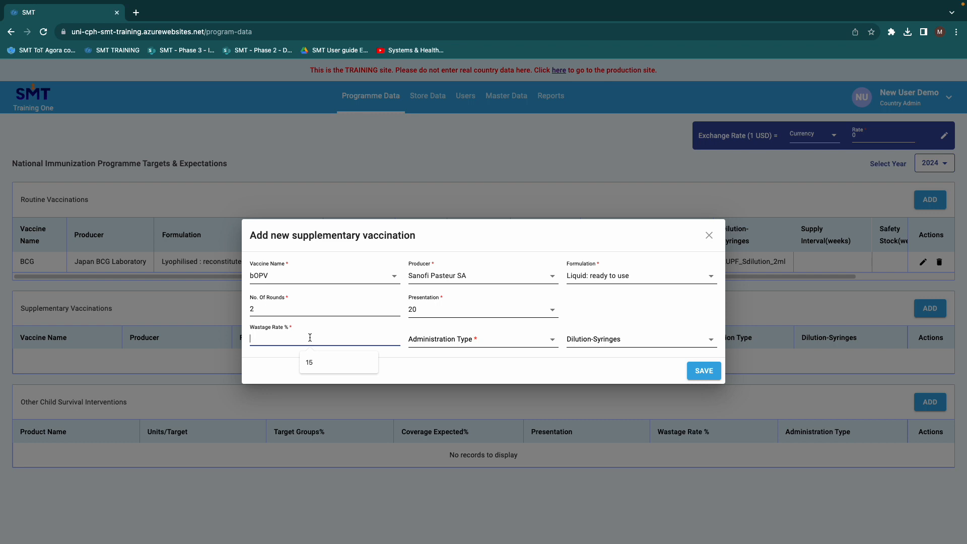
type("10")
left_click(506, 340)
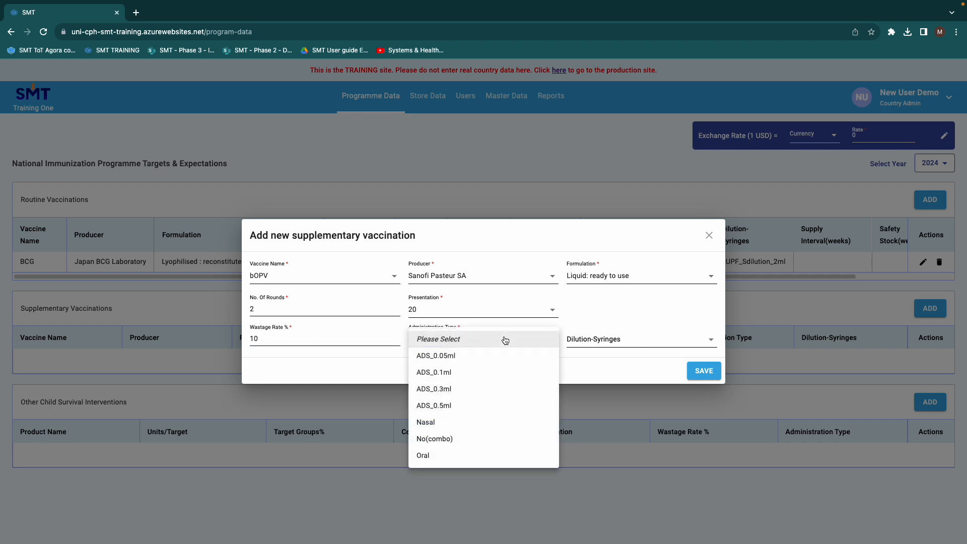
left_click(460, 456)
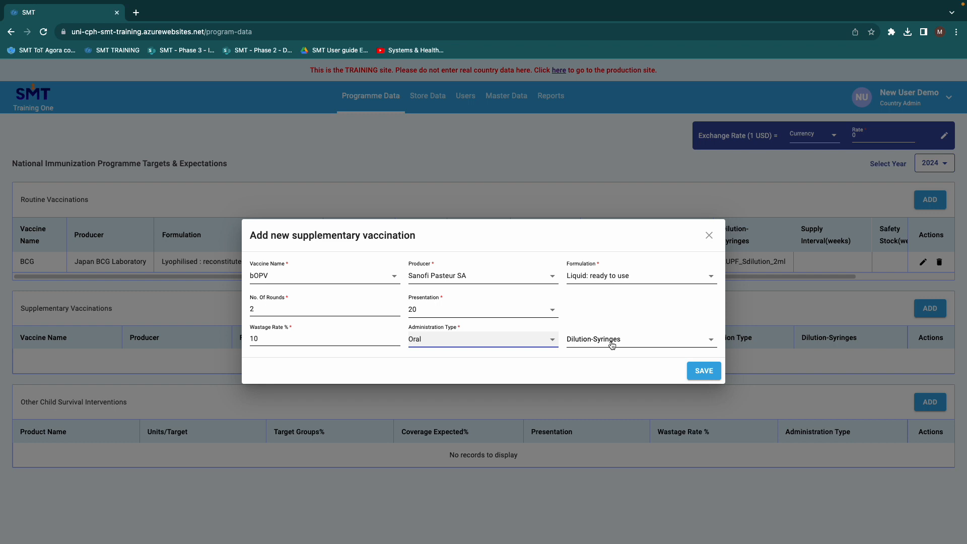
left_click(703, 372)
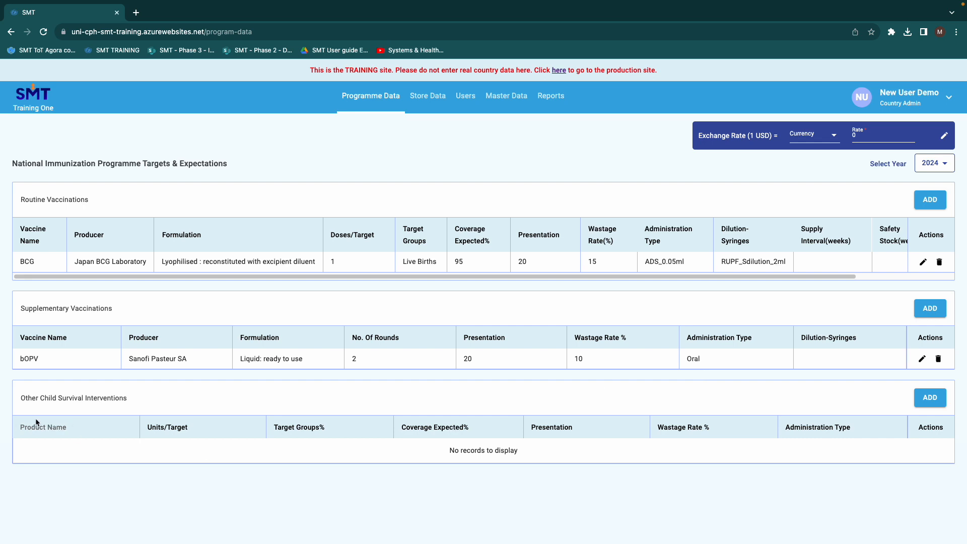
Step: Start a new other child survival intervention for Vit_A_100000UI with 1 unit per target and target groups of 25%
left_click(929, 402)
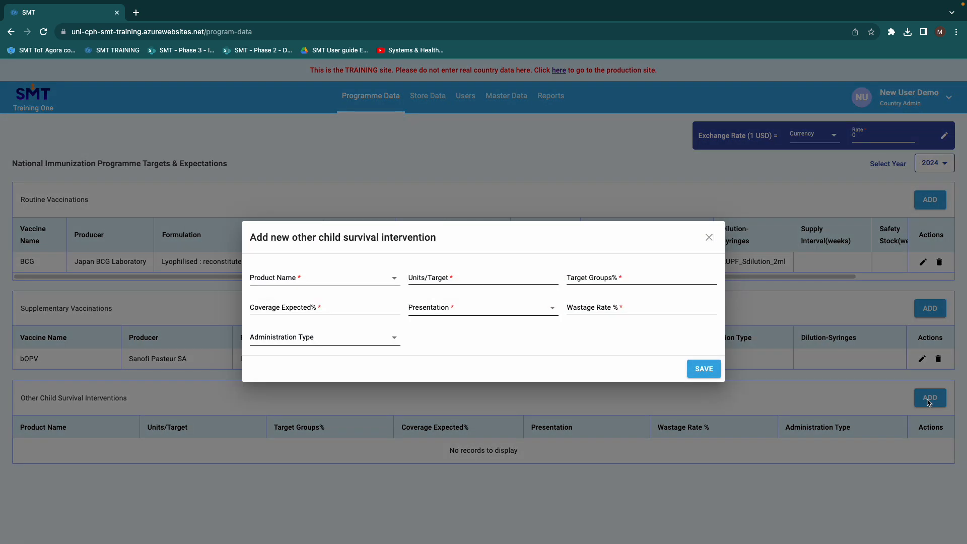
left_click(372, 285)
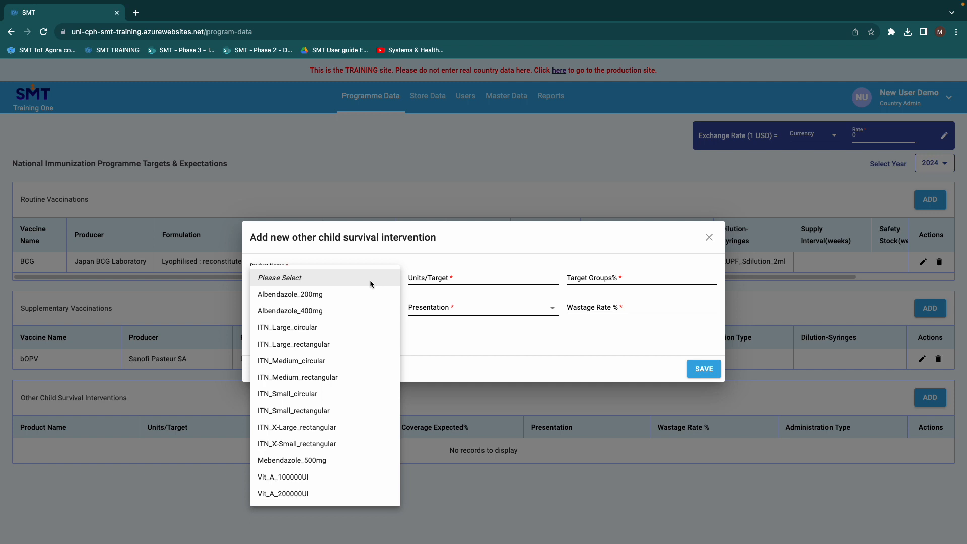
left_click(323, 477)
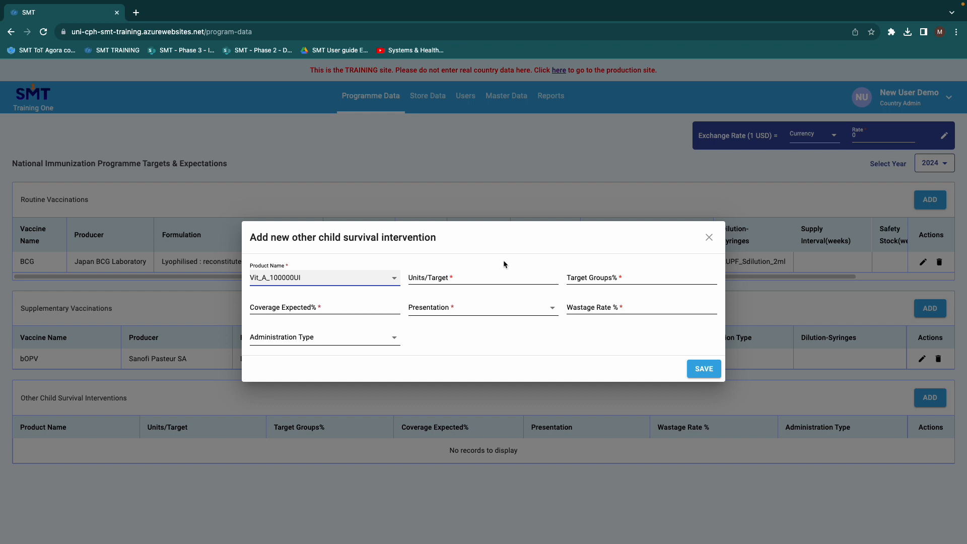
left_click(451, 276)
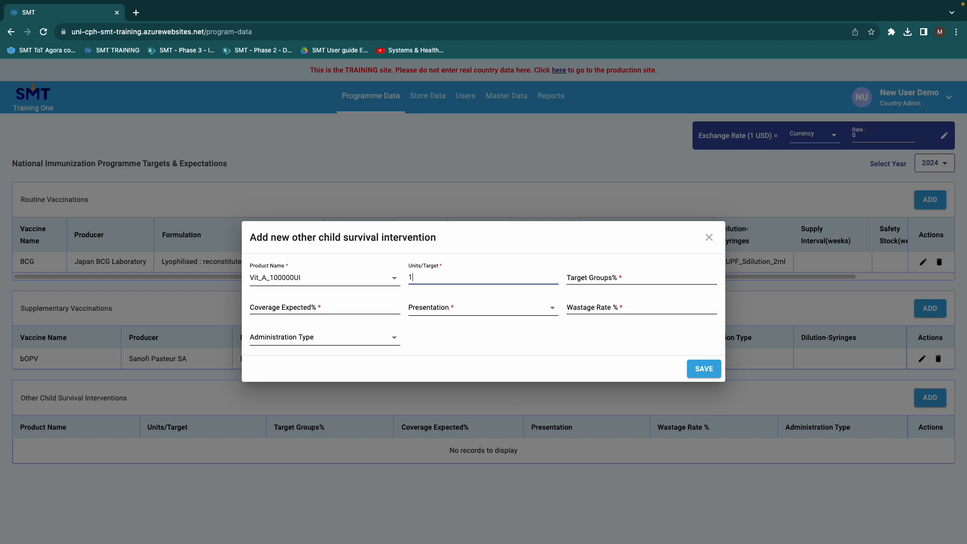
left_click(587, 279)
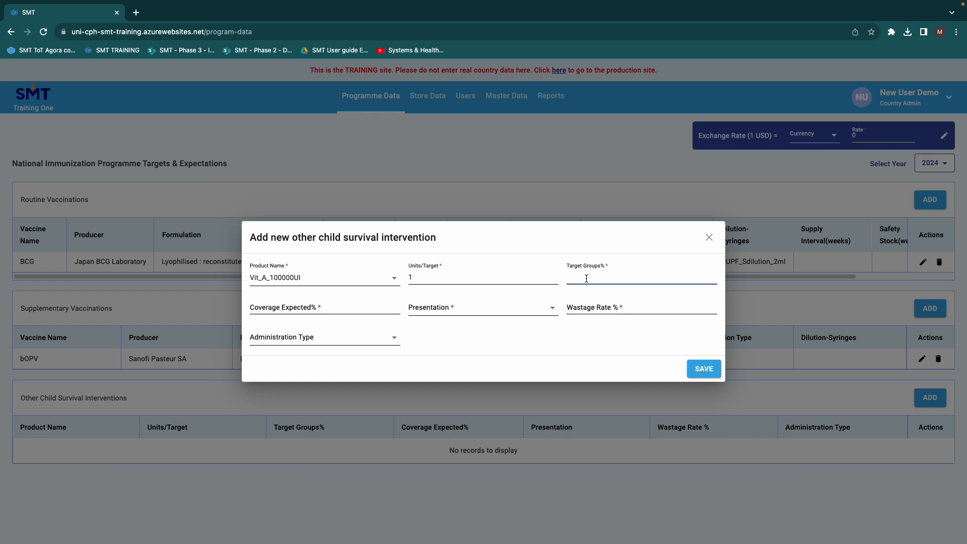
type("25")
Step: Set the Vit_A_100000UI intervention's expected coverage to 90% and its presentation to 500
left_click(265, 307)
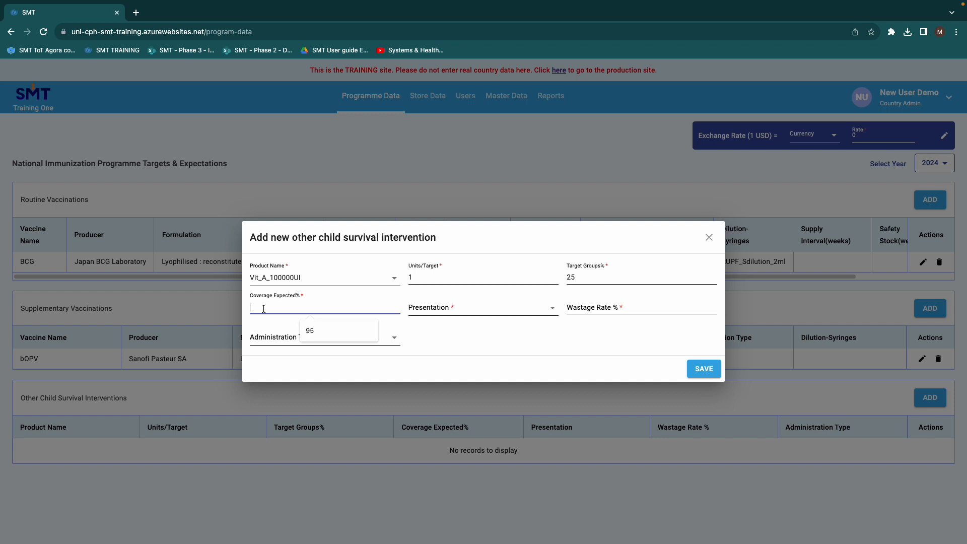
type("90")
left_click(448, 308)
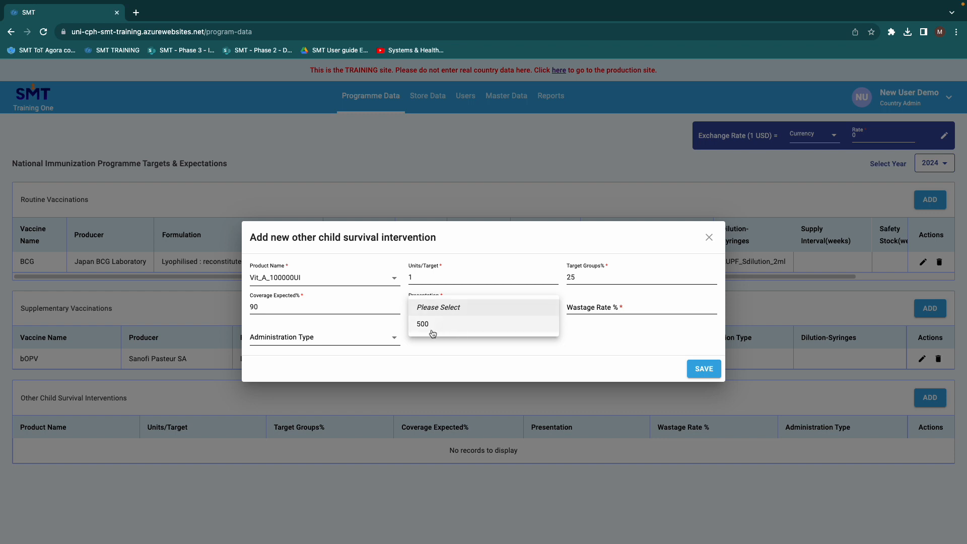
left_click(452, 325)
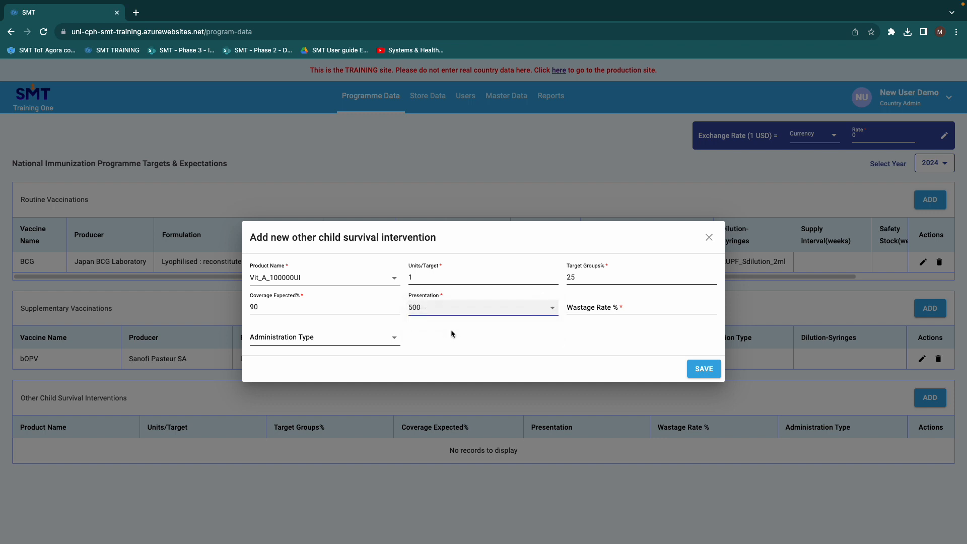
Step: Set the Vit_A_100000UI intervention's wastage rate to 2% and administration type to Oral, and save the record
left_click(596, 308)
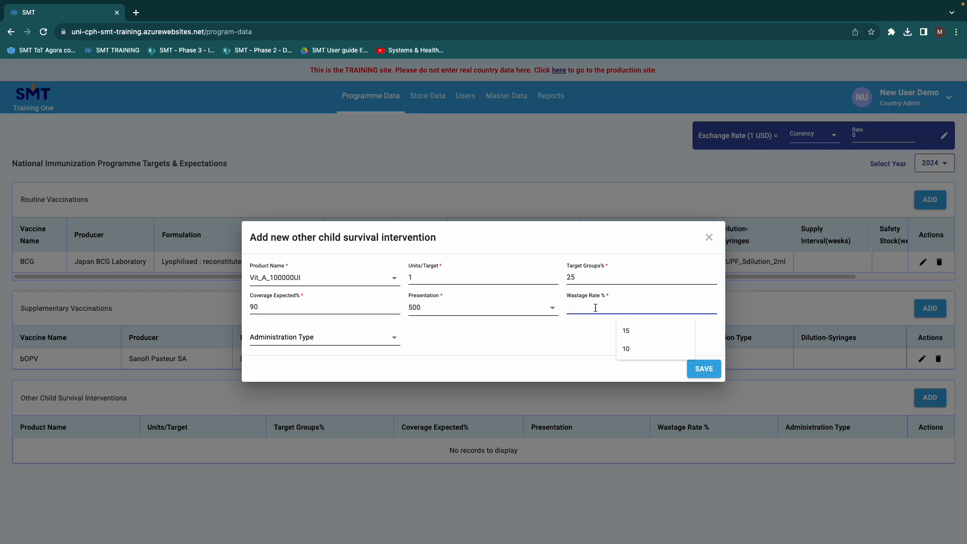
type("2")
left_click(336, 342)
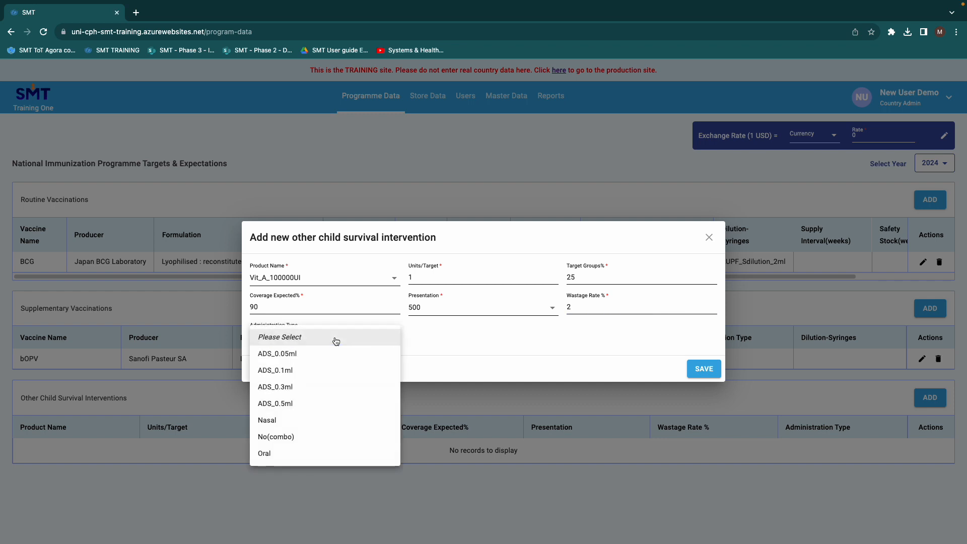
left_click(305, 457)
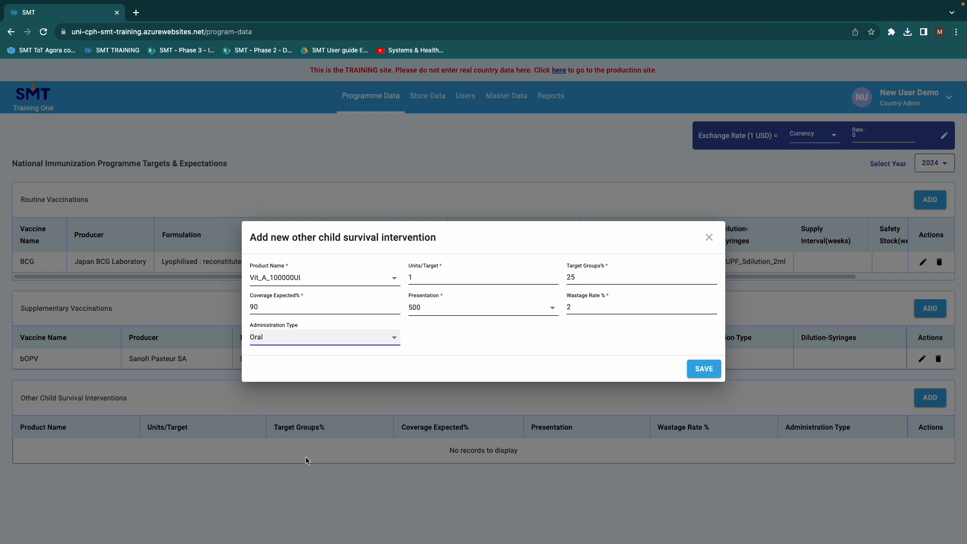
left_click(704, 374)
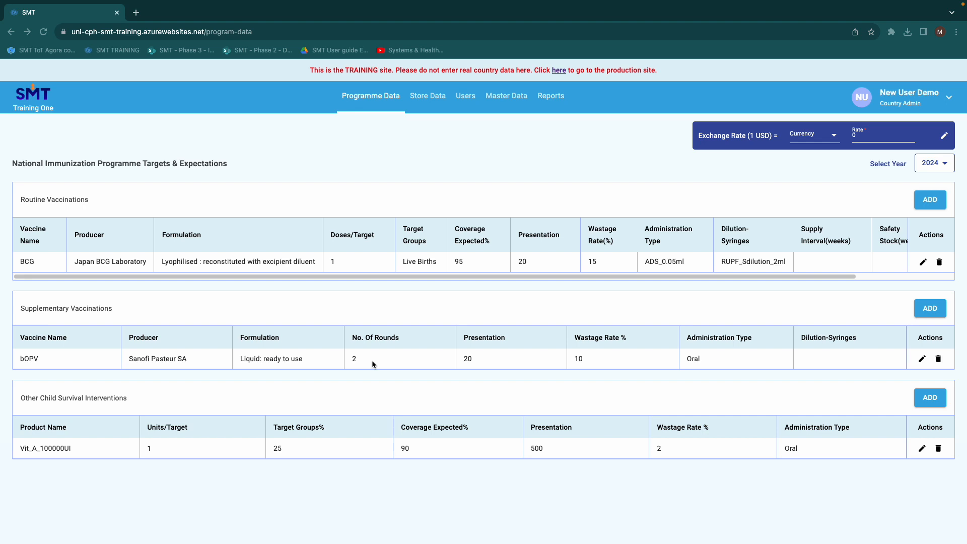
Step: Edit the bOPV supplementary vaccination to 4 rounds and update the record
left_click(922, 359)
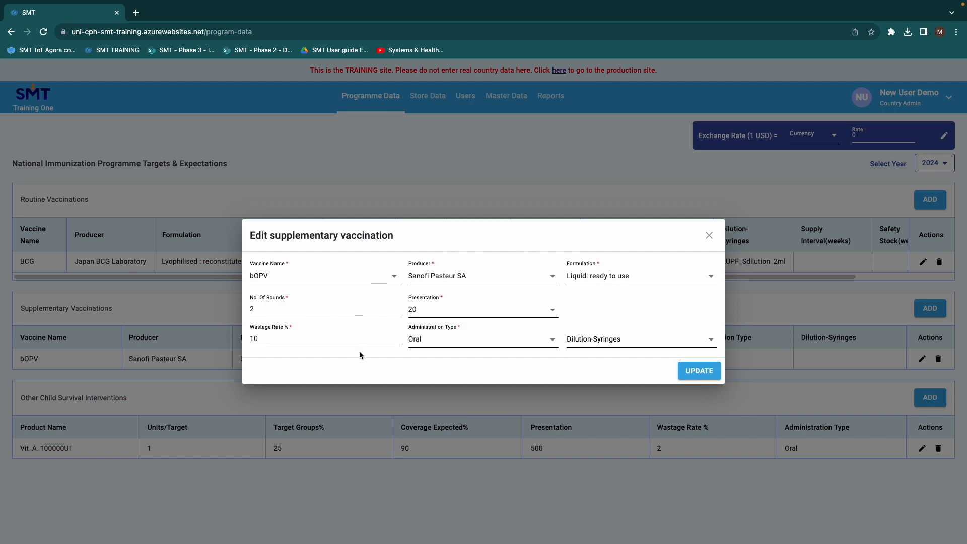
left_click(253, 309)
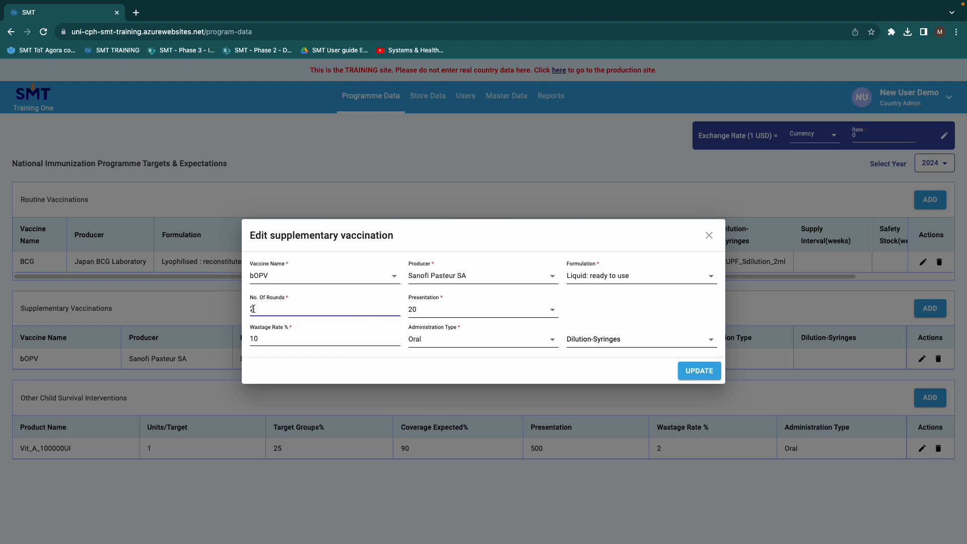
key("BackSpace")
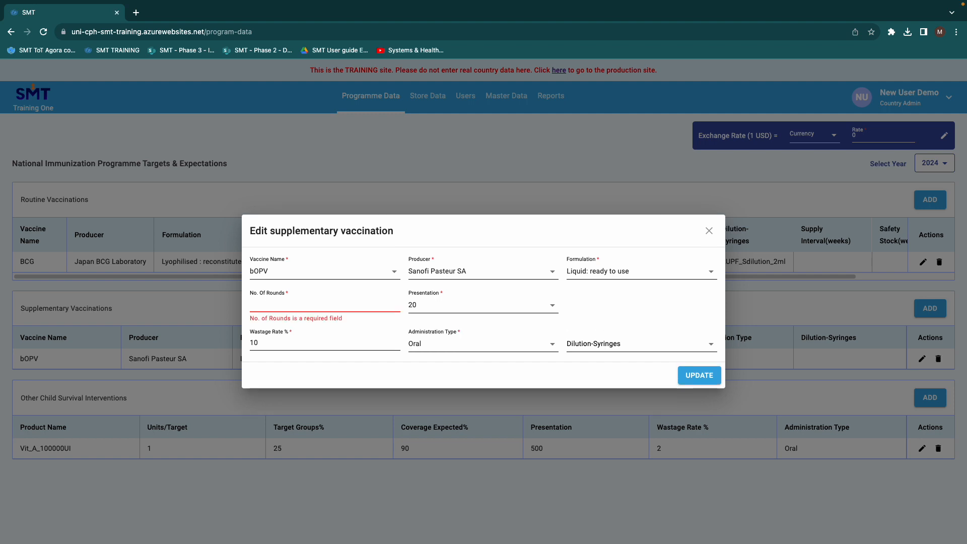
type("4")
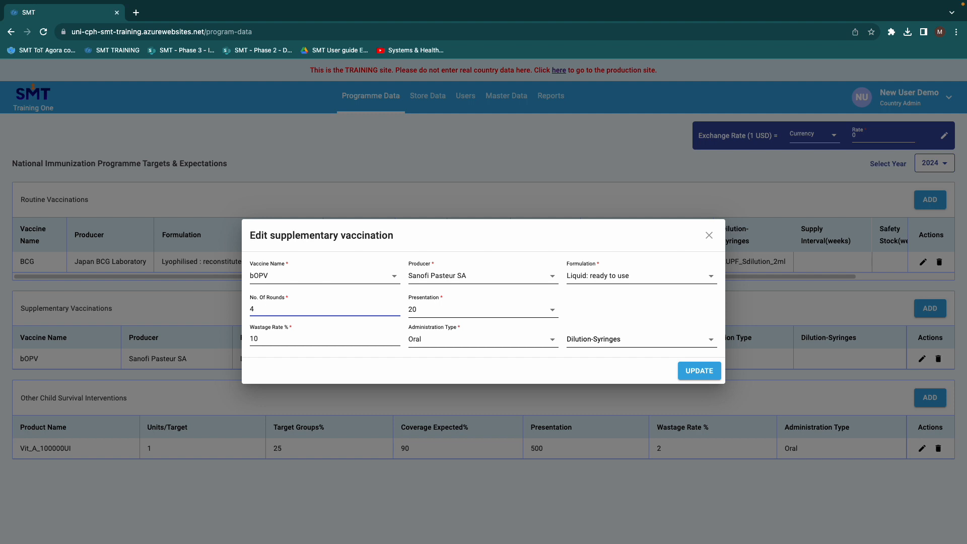
left_click(696, 374)
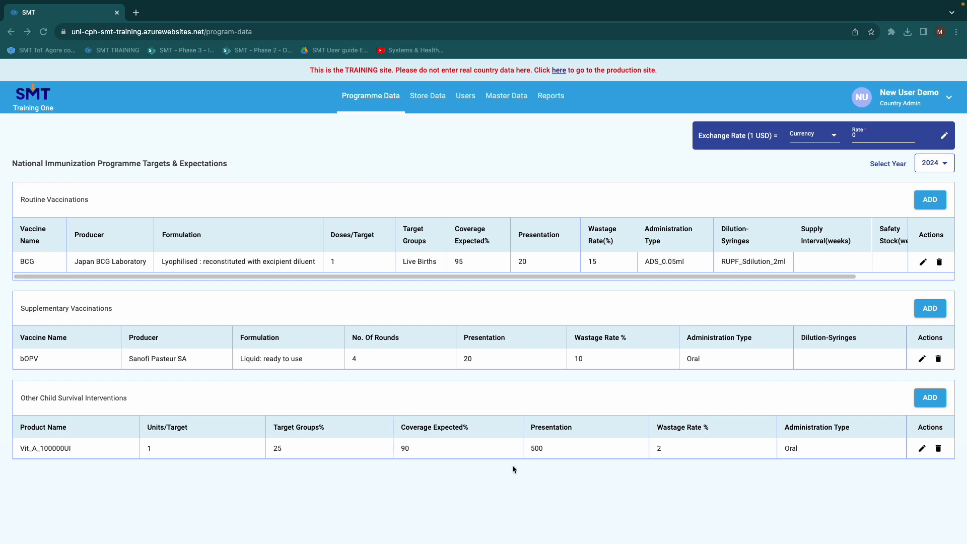
Step: Delete the Vit_A_100000UI record from the other child survival interventions
left_click(939, 449)
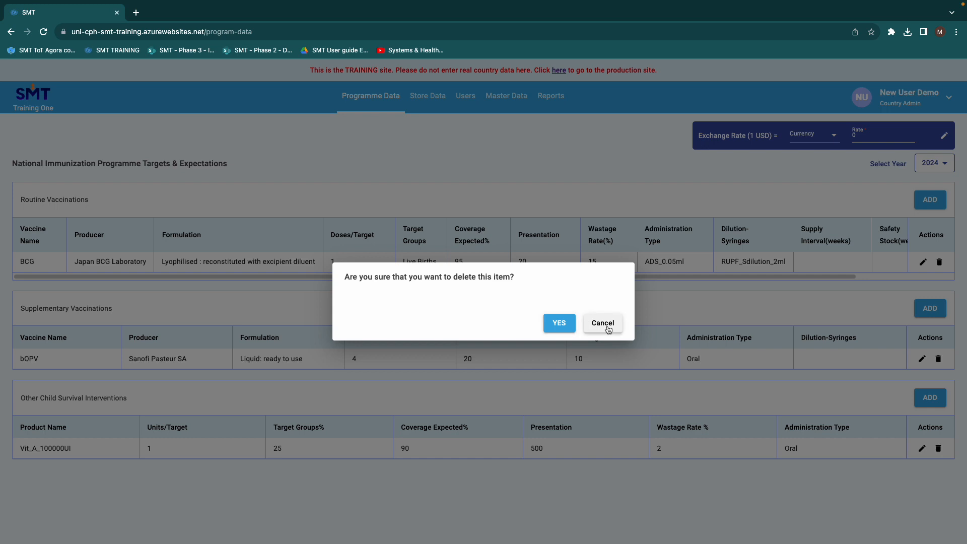
left_click(566, 324)
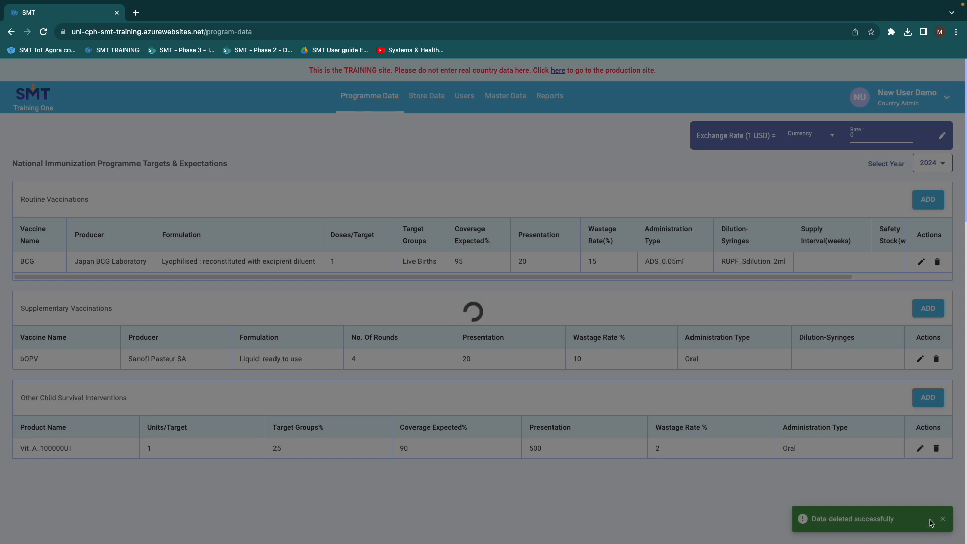